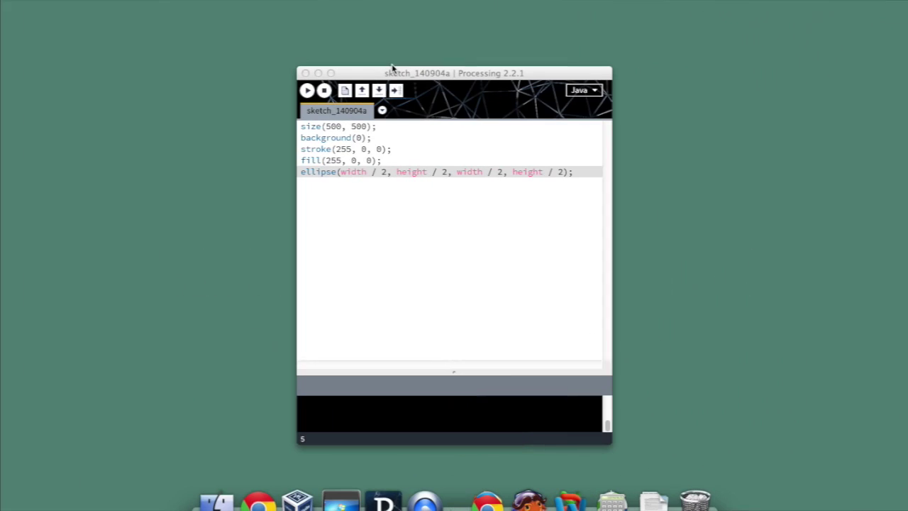
- Run the sketch to check its red circle output, then close the sketch window
{"action": "left_click", "coordinate": [391, 70]}
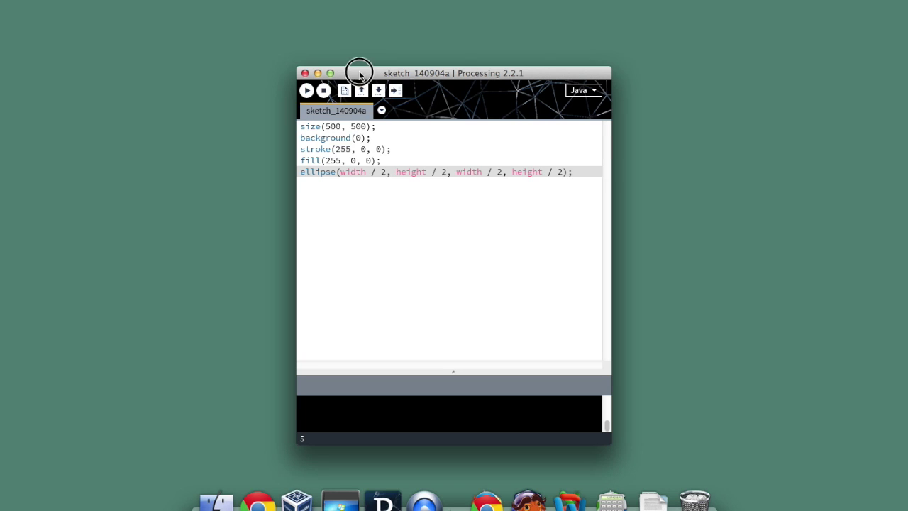
{"action": "left_click_drag", "start_coordinate": [357, 71], "coordinate": [343, 56]}
{"action": "left_click", "coordinate": [291, 76]}
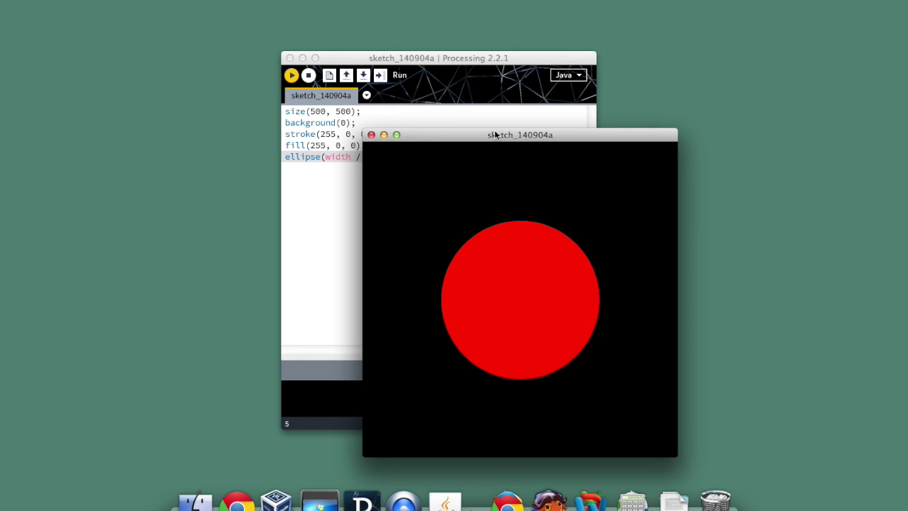
{"action": "left_click_drag", "start_coordinate": [496, 135], "coordinate": [380, 104]}
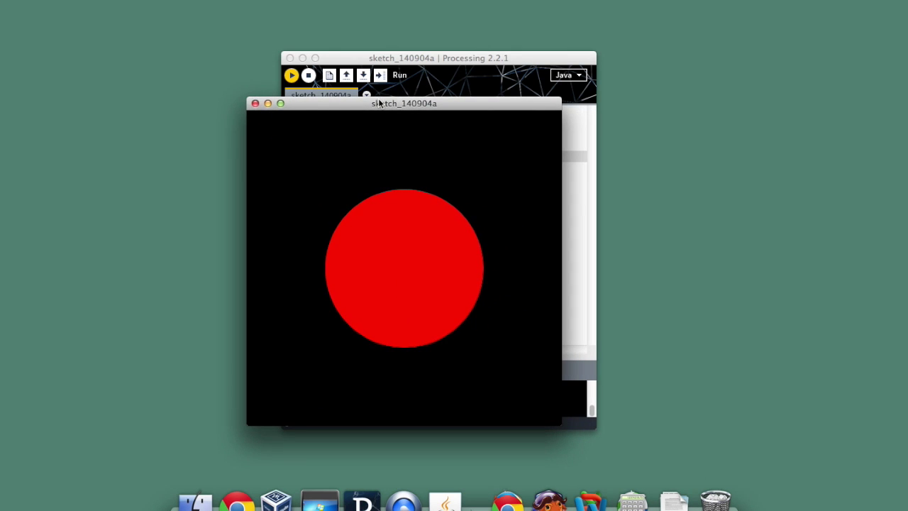
{"action": "left_click", "coordinate": [255, 104]}
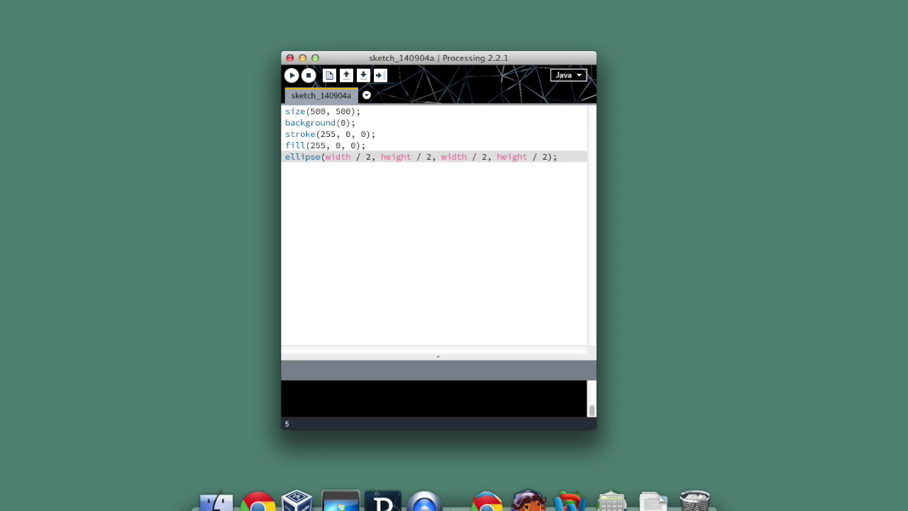
- Save the sketch as 'redcircle' on the Desktop via File > Save
{"action": "left_click", "coordinate": [107, 0]}
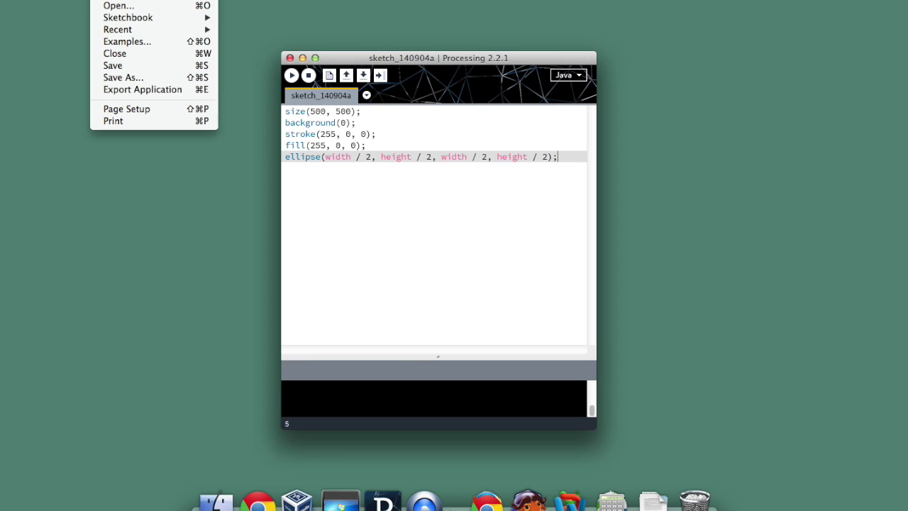
{"action": "left_click", "coordinate": [123, 66]}
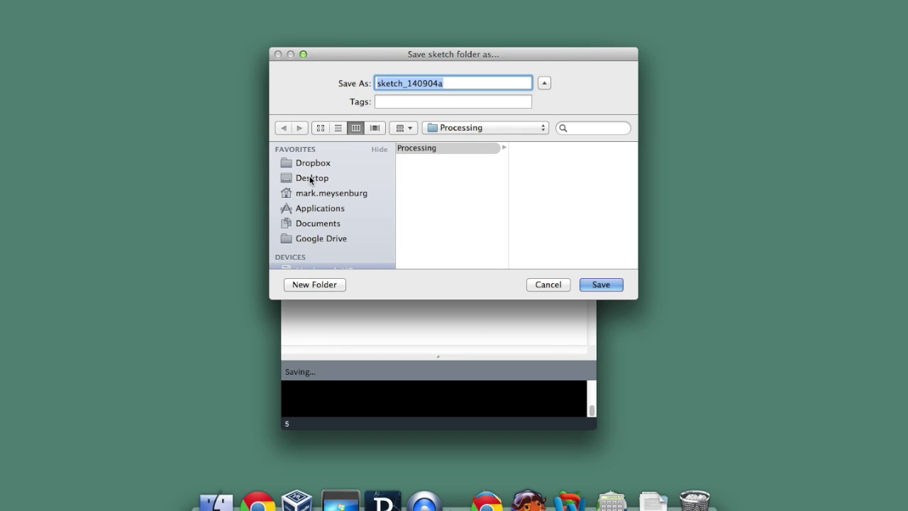
{"action": "left_click", "coordinate": [310, 178]}
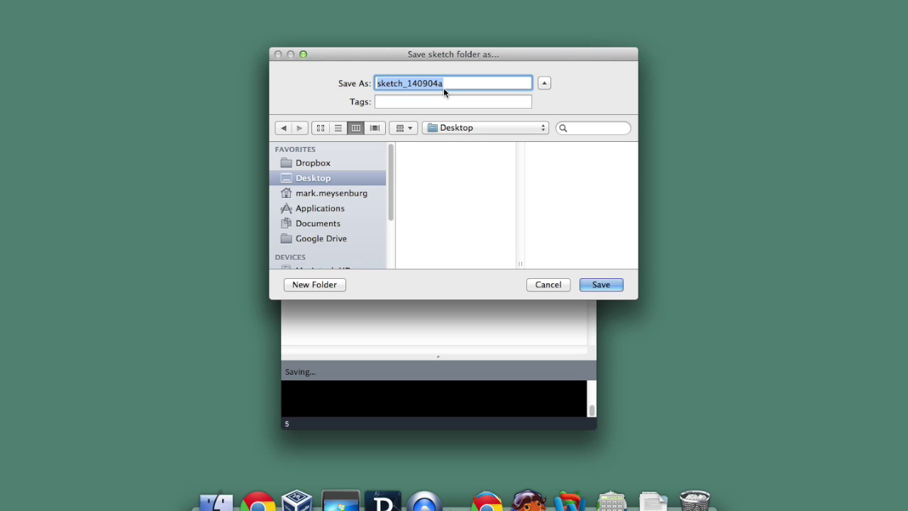
{"action": "type", "text": "red"}
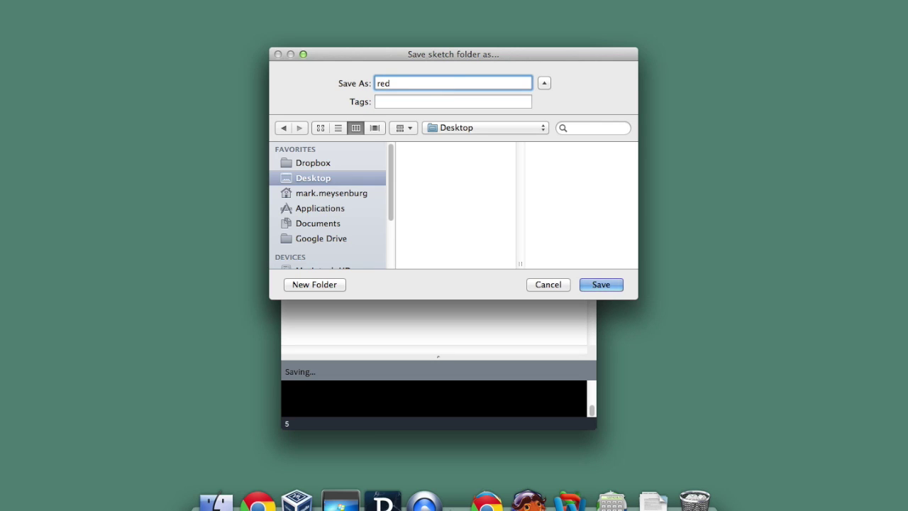
{"action": "type", "text": "circle"}
{"action": "left_click", "coordinate": [608, 285]}
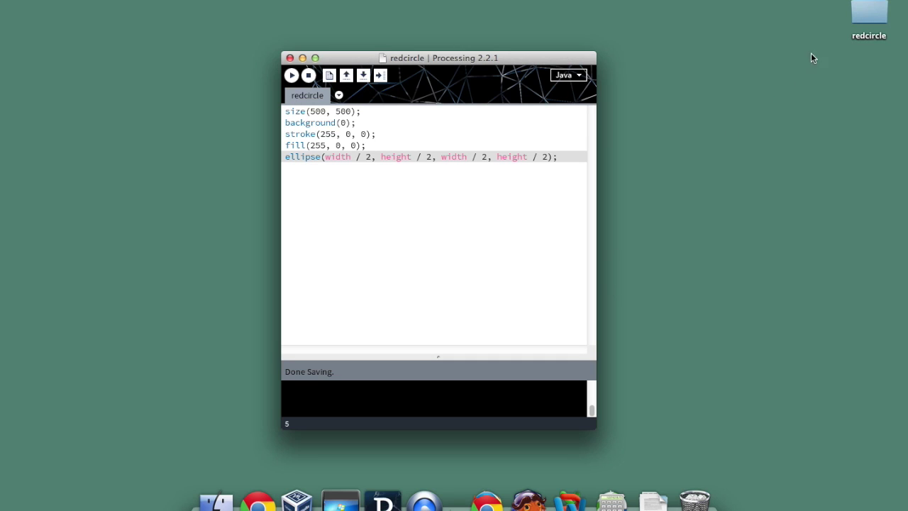
{"action": "left_click", "coordinate": [864, 15]}
{"action": "double_click", "coordinate": [864, 16]}
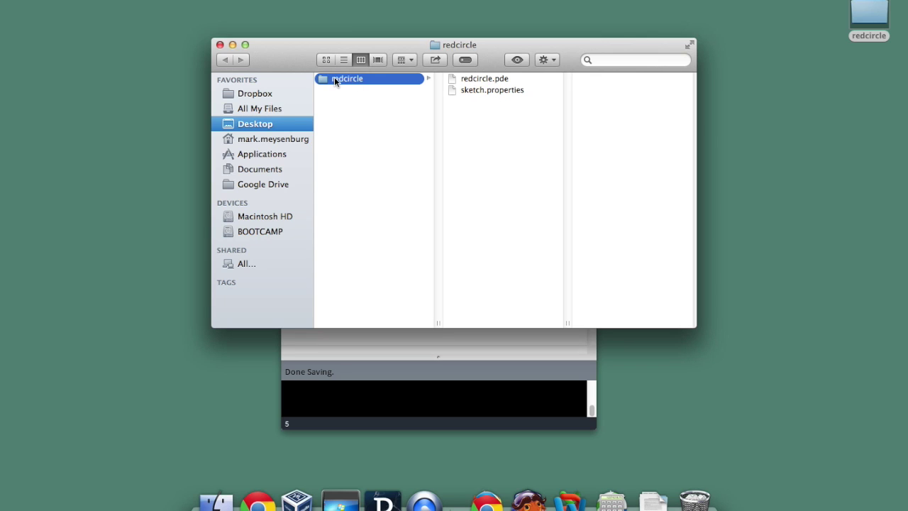
{"action": "left_click", "coordinate": [220, 44]}
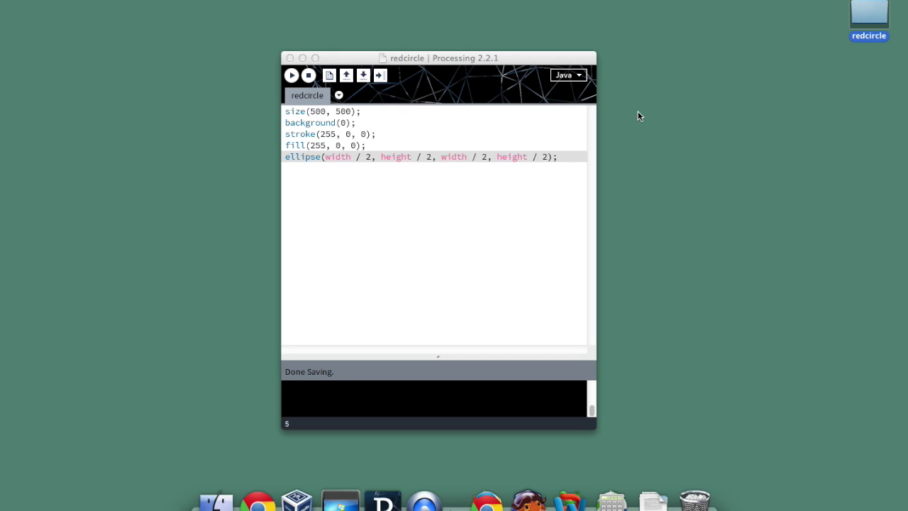
- Use Compress "redcircle" on the desktop folder to create redcircle.zip, then go to the Windows VM
{"action": "right_click", "coordinate": [857, 25]}
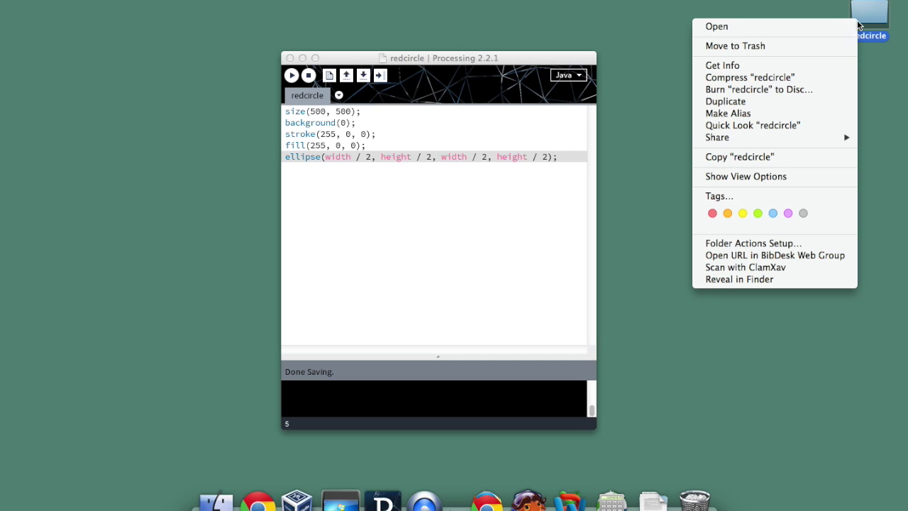
{"action": "left_click", "coordinate": [824, 78]}
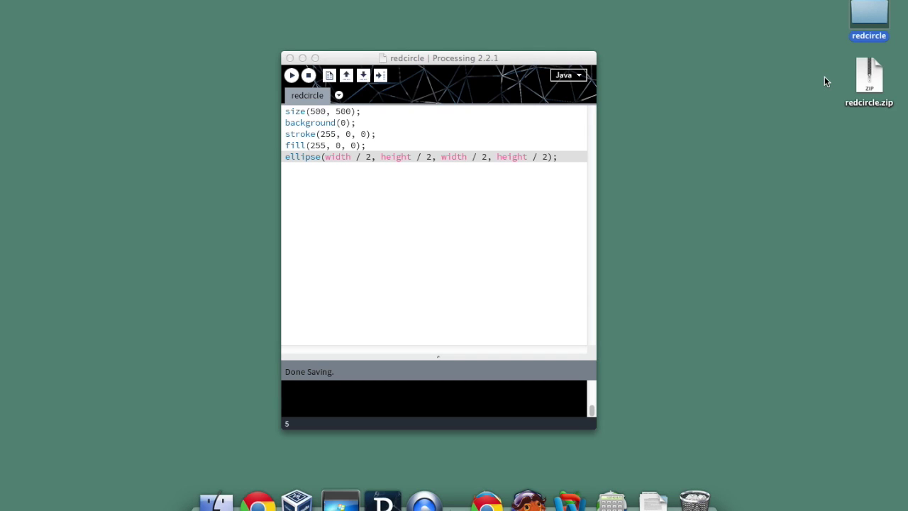
{"action": "left_click_drag", "start_coordinate": [874, 77], "coordinate": [727, 126]}
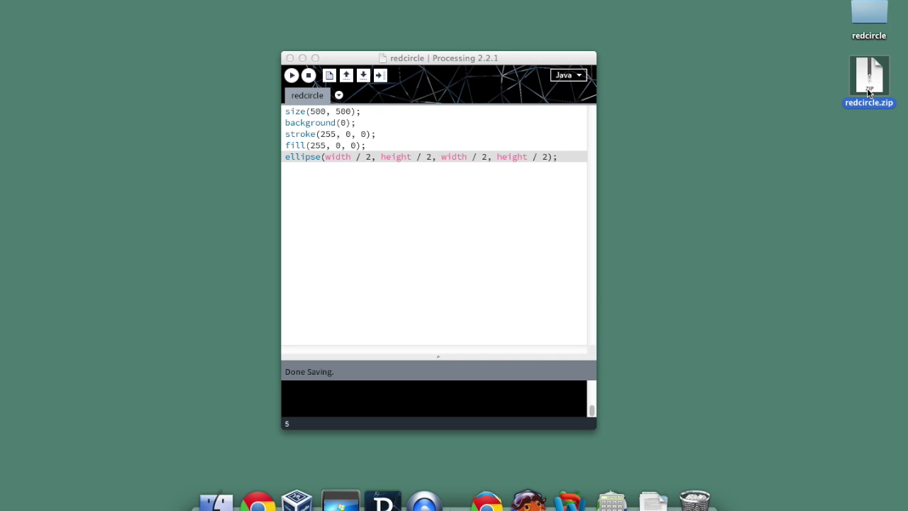
{"action": "left_click", "coordinate": [353, 505]}
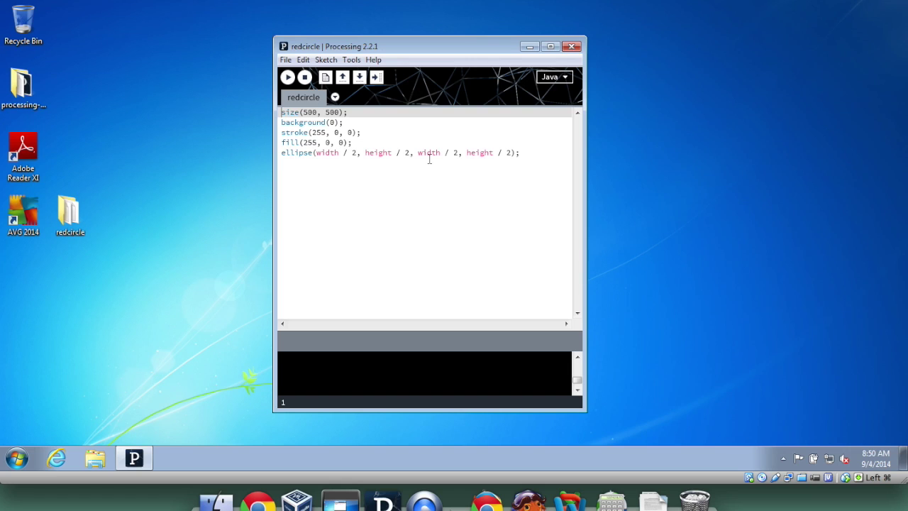
- Run the redcircle sketch in Windows Processing, confirm the red circle, and close its window
{"action": "left_click", "coordinate": [287, 78]}
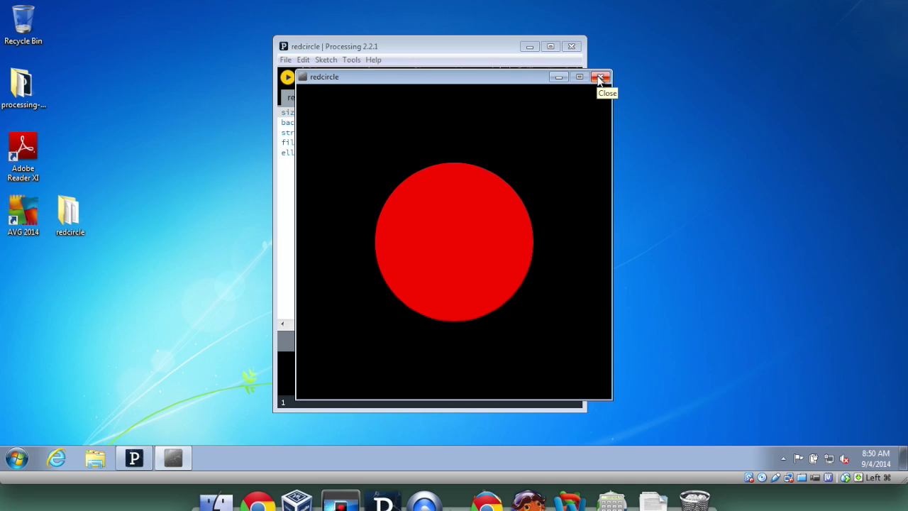
{"action": "left_click", "coordinate": [599, 76]}
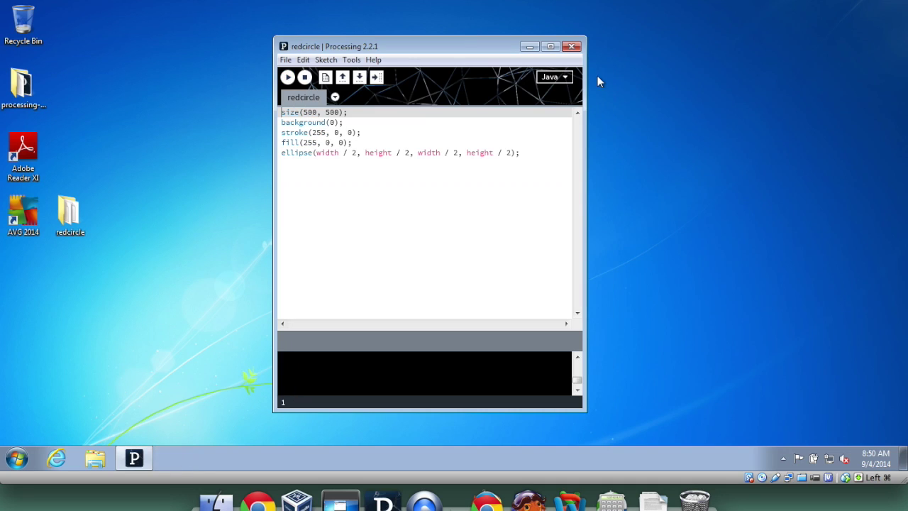
- Zip the redcircle folder with Send to > Compressed (zipped) folder and place the zip below it
{"action": "left_click_drag", "start_coordinate": [66, 217], "coordinate": [215, 149]}
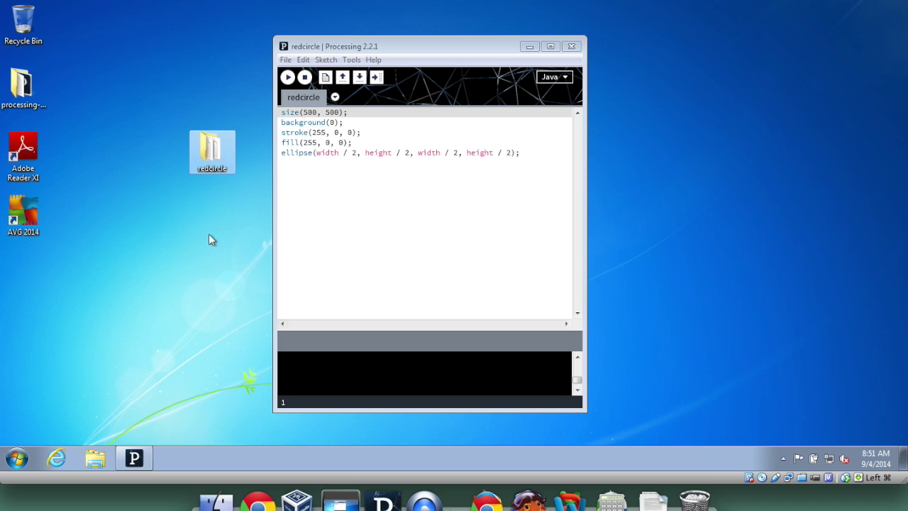
{"action": "right_click", "coordinate": [206, 155]}
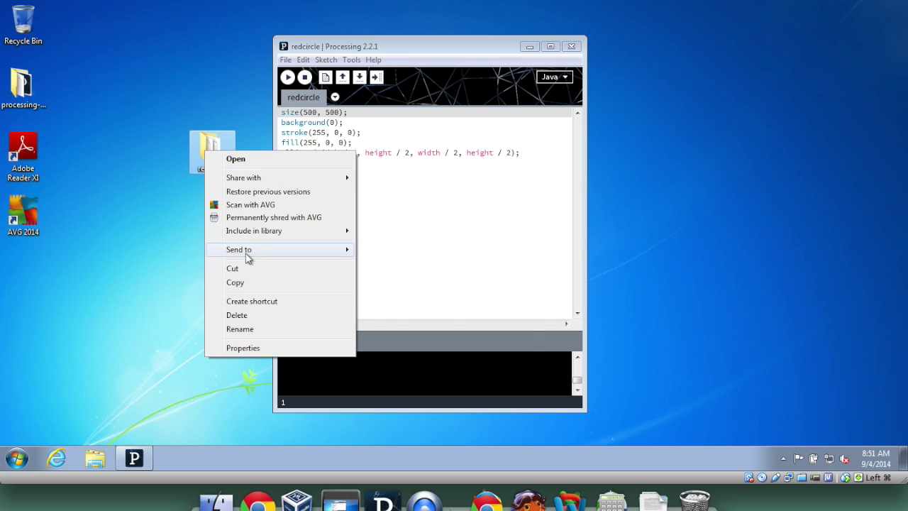
{"action": "mouse_move", "coordinate": [246, 255]}
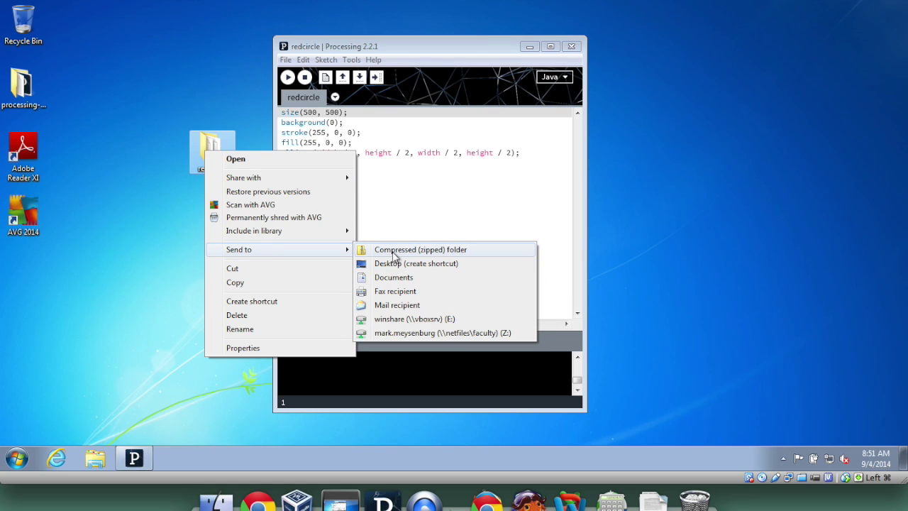
{"action": "left_click", "coordinate": [393, 251]}
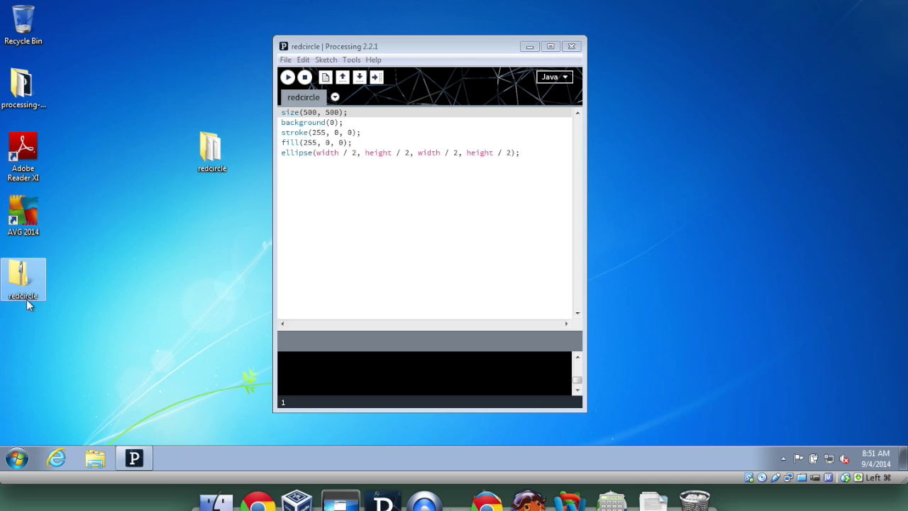
{"action": "left_click_drag", "start_coordinate": [19, 275], "coordinate": [210, 209]}
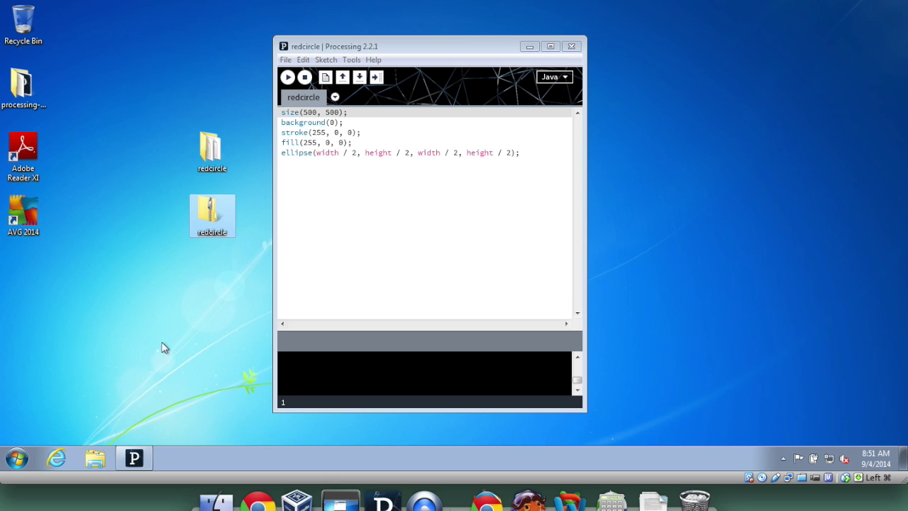
{"action": "left_click", "coordinate": [96, 458]}
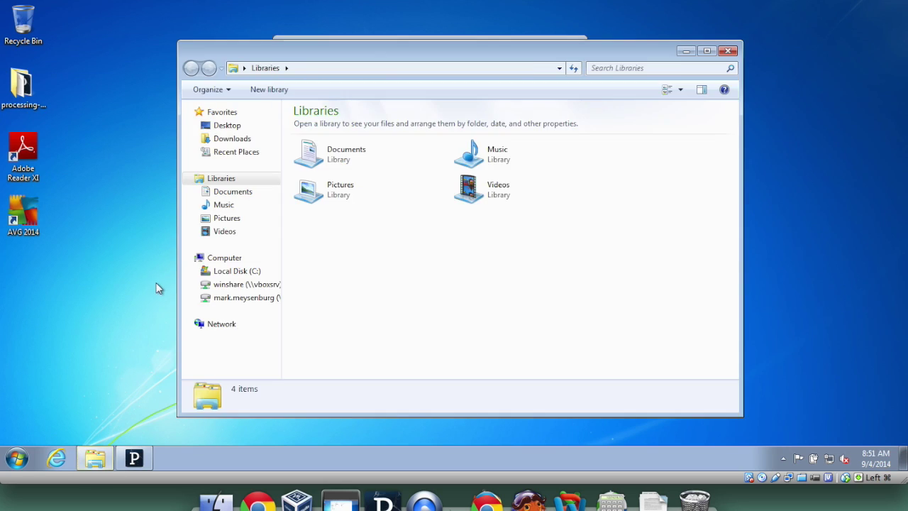
- Uncheck 'Hide extensions for known file types' in Folder Options so the Desktop shows redcircle.zip
{"action": "left_click", "coordinate": [232, 127]}
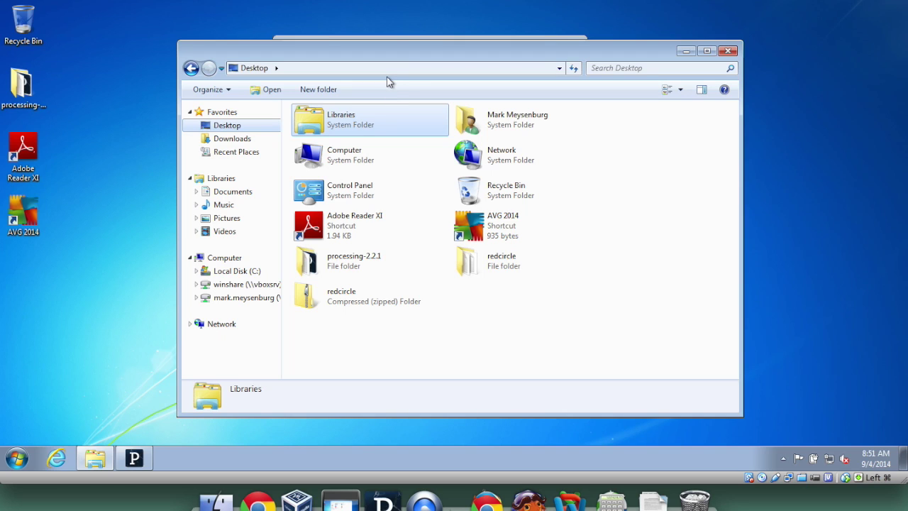
{"action": "key", "text": "alt"}
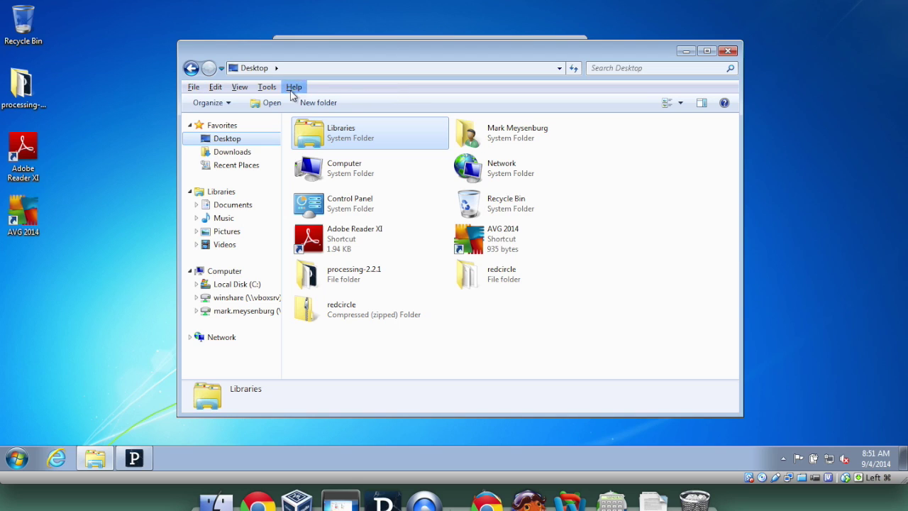
{"action": "left_click", "coordinate": [267, 88]}
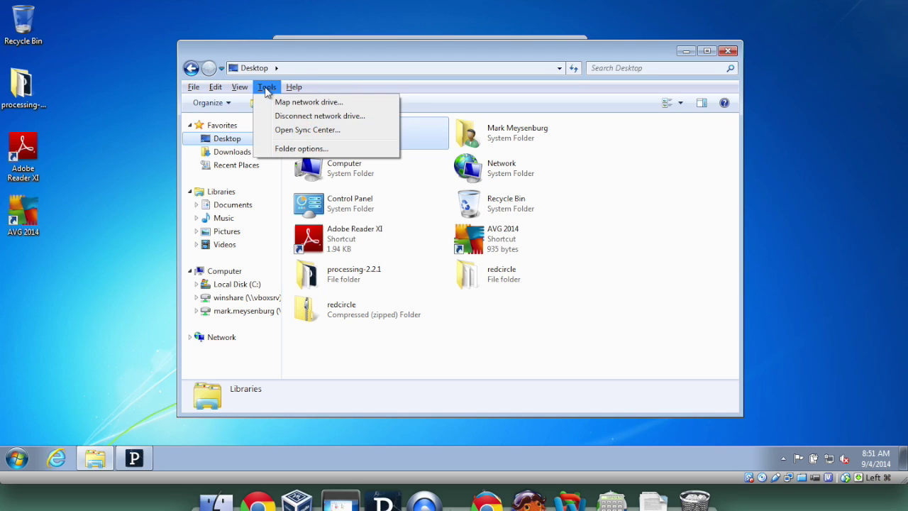
{"action": "left_click", "coordinate": [304, 148]}
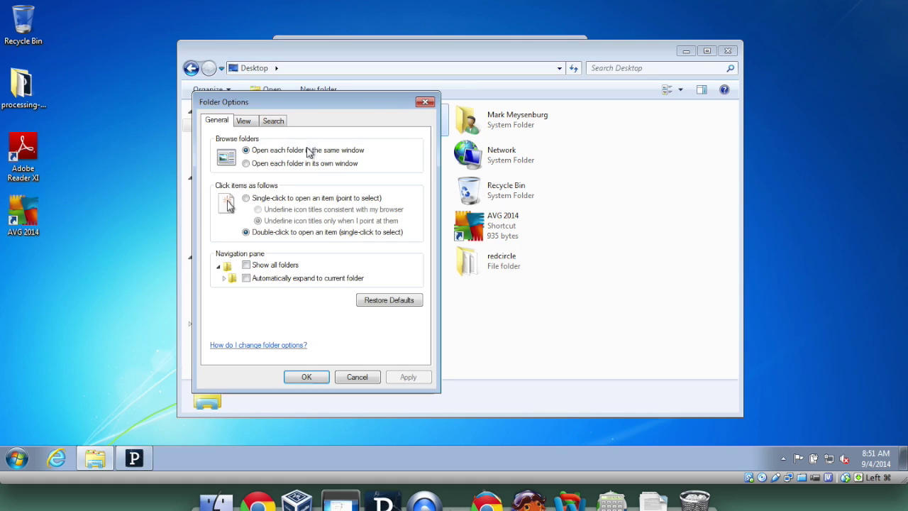
{"action": "left_click", "coordinate": [247, 126]}
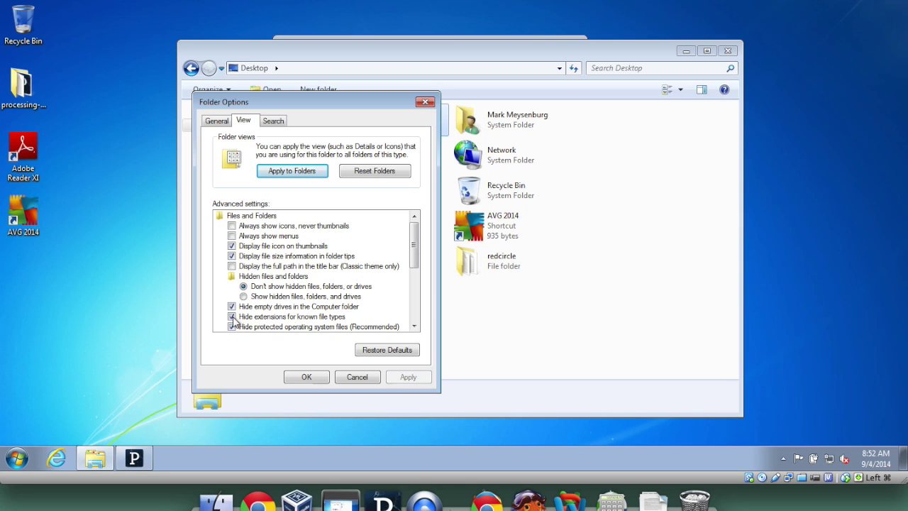
{"action": "left_click", "coordinate": [232, 319]}
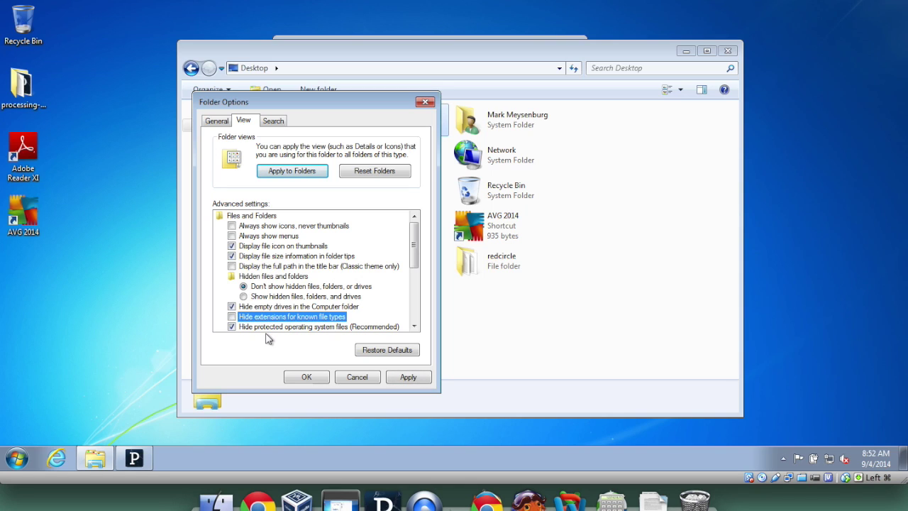
{"action": "left_click", "coordinate": [401, 377]}
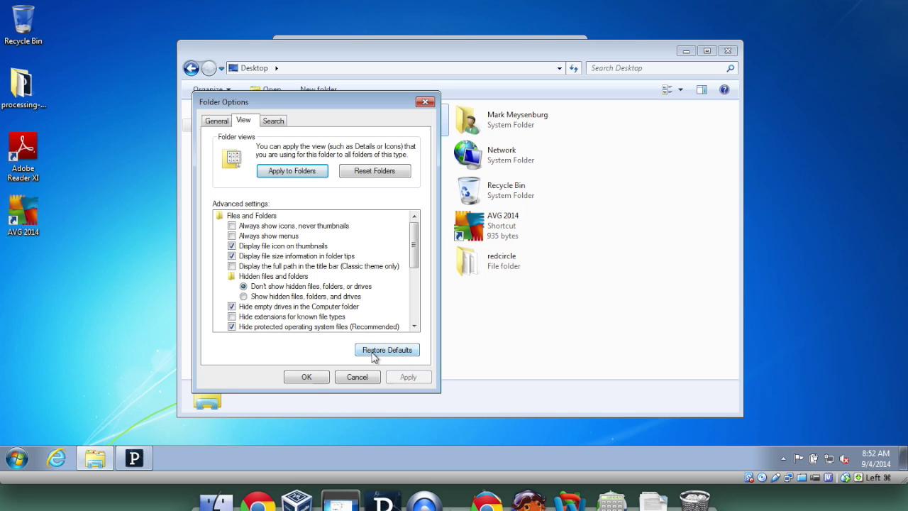
{"action": "left_click", "coordinate": [307, 377]}
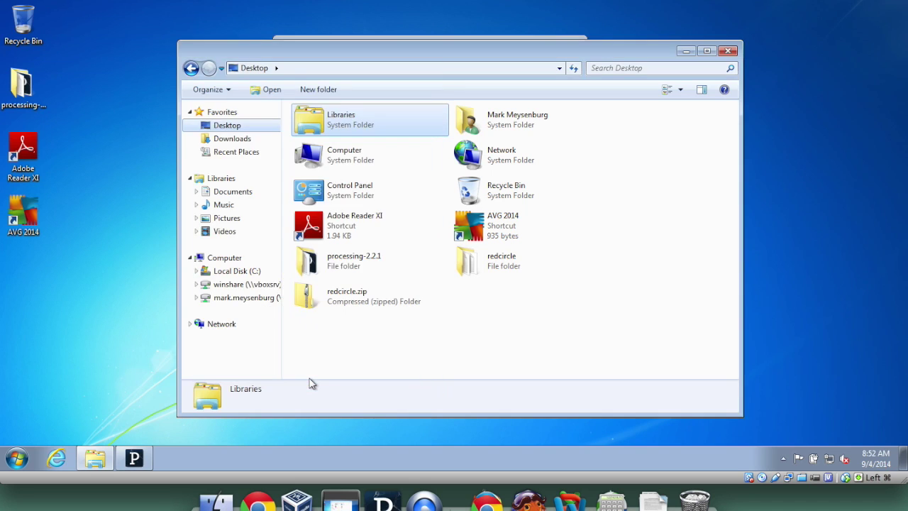
- Close the Desktop Explorer window and select redcircle.zip on the desktop
{"action": "left_click", "coordinate": [728, 51]}
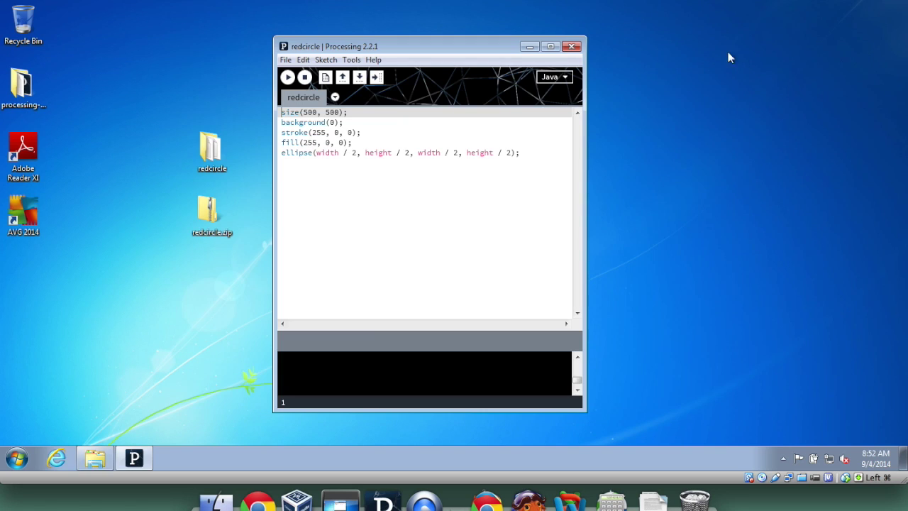
{"action": "left_click", "coordinate": [203, 228]}
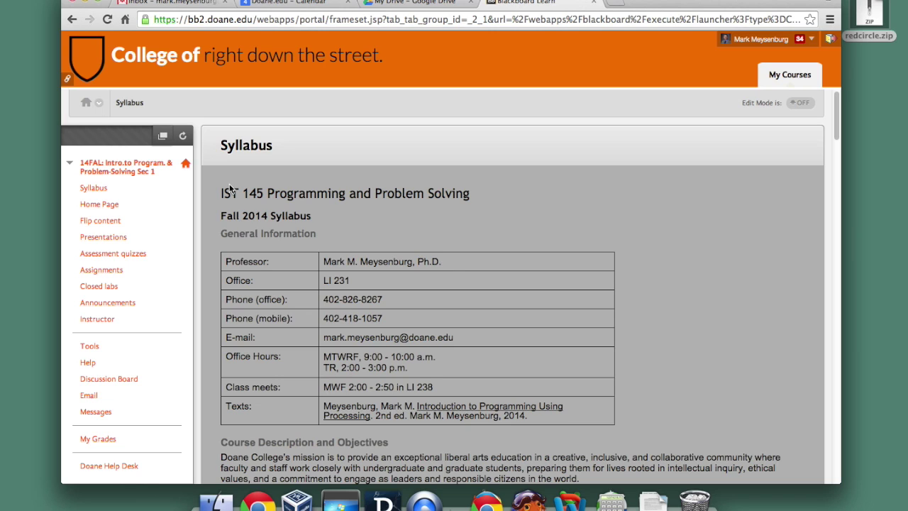
- Go to Closed labs in the course menu and open the Chapter 2 closed lab assignment
{"action": "left_click", "coordinate": [113, 288]}
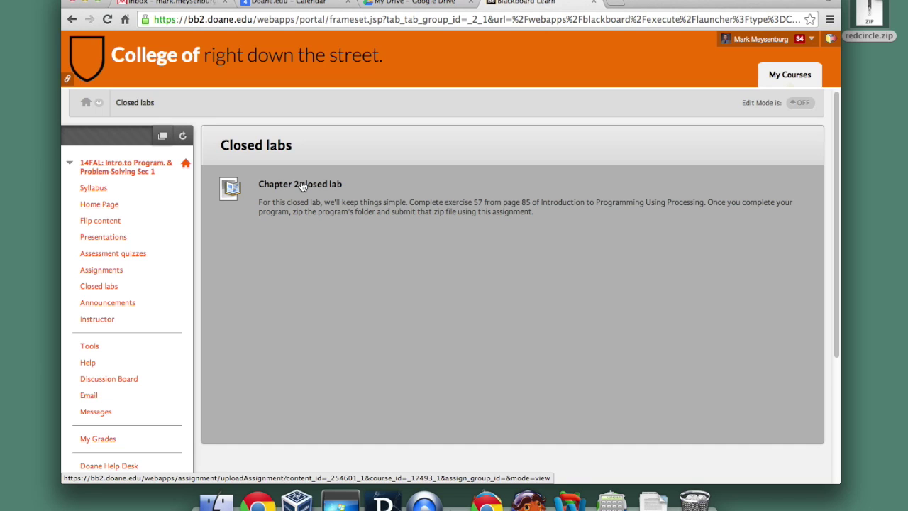
{"action": "left_click", "coordinate": [302, 185]}
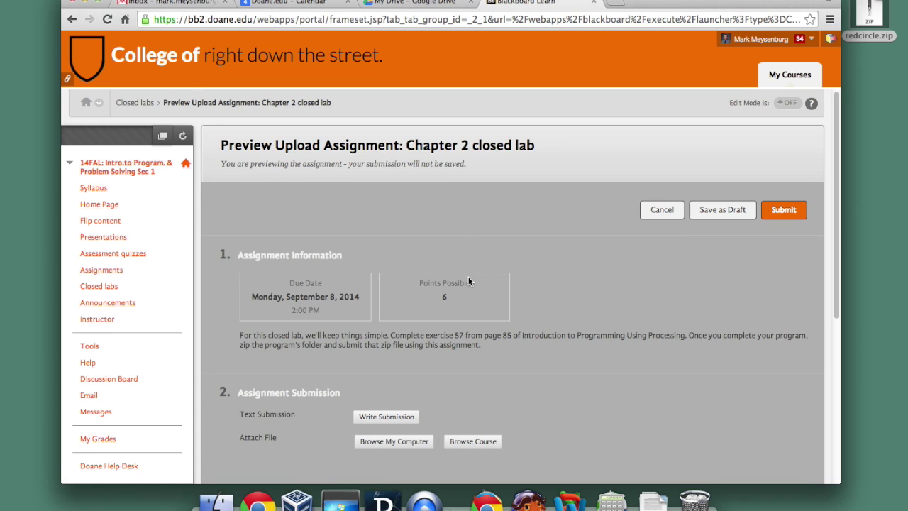
- Scroll down to Assignment Submission and start choosing a file from the computer
{"action": "scroll", "coordinate": [320, 354], "scroll_direction": "down", "scroll_amount": 3}
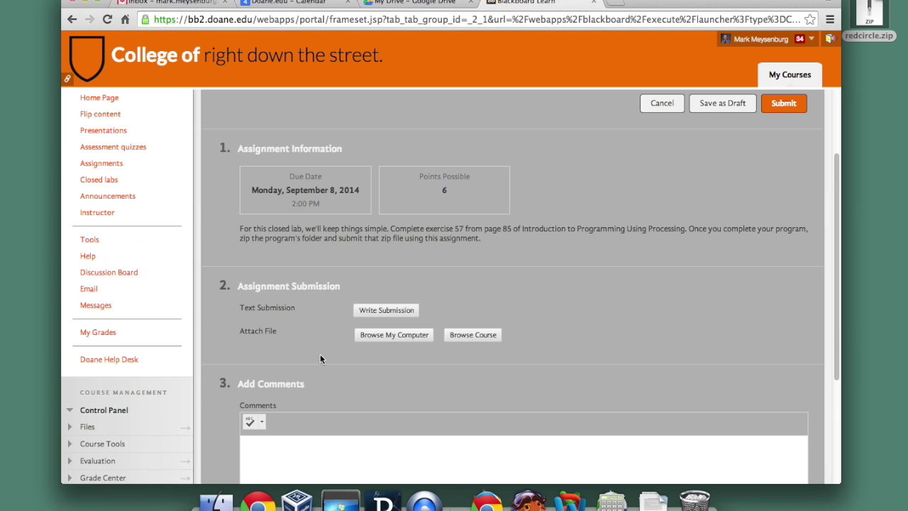
{"action": "left_click", "coordinate": [376, 336]}
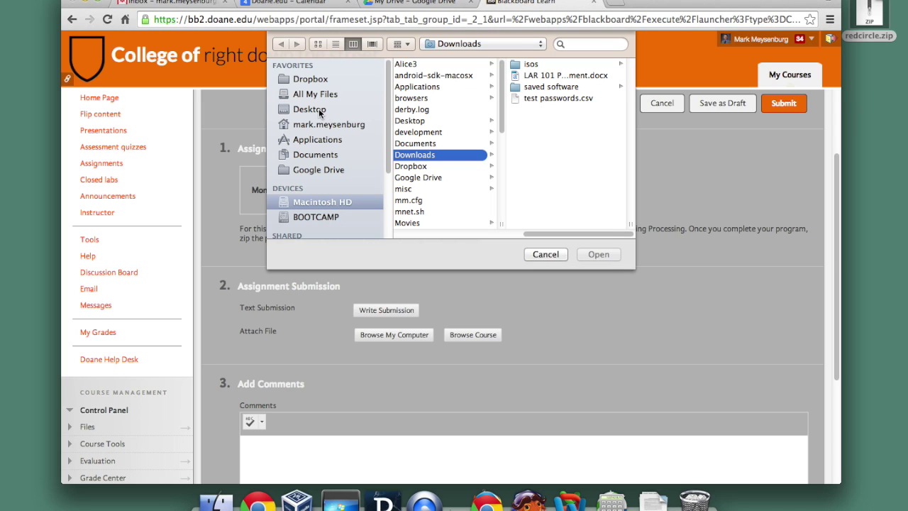
- Pick redcircle.zip from the Desktop in the file chooser and attach it
{"action": "left_click", "coordinate": [319, 112]}
{"action": "left_click", "coordinate": [420, 63]}
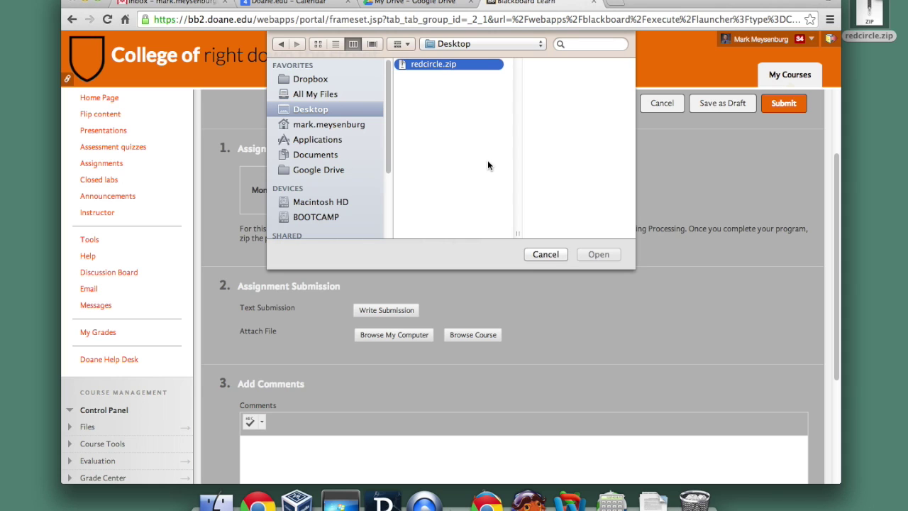
{"action": "left_click", "coordinate": [598, 256]}
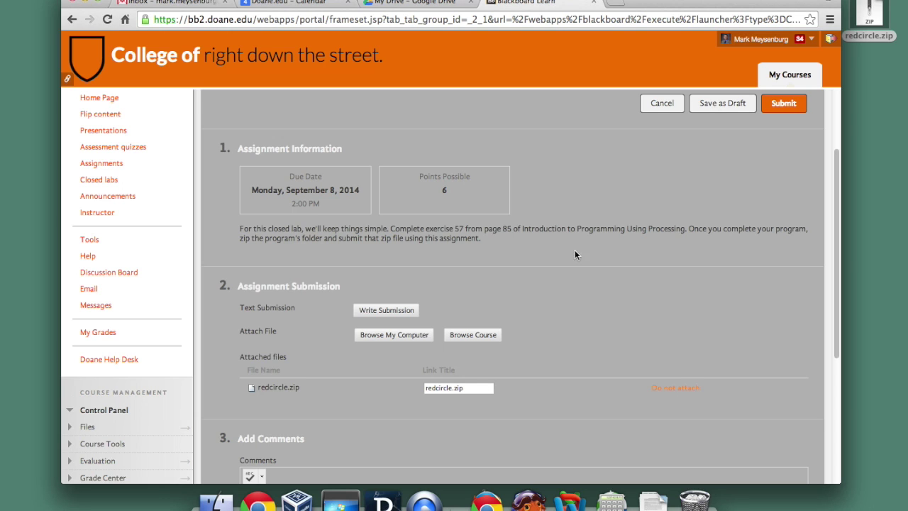
- Scroll down to submit the assignment, then back up to the not-saved notice
{"action": "scroll", "coordinate": [462, 382], "scroll_direction": "down", "scroll_amount": 5}
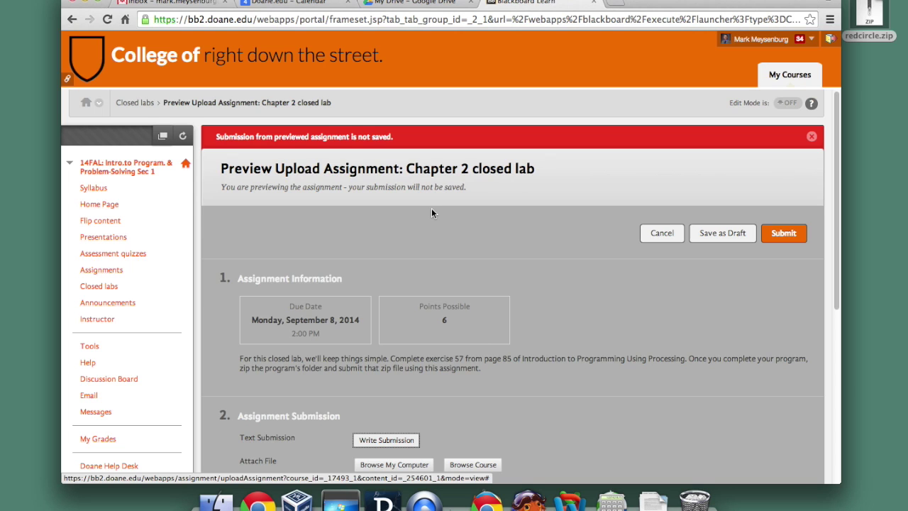
{"action": "scroll", "coordinate": [492, 280], "scroll_direction": "down", "scroll_amount": 1}
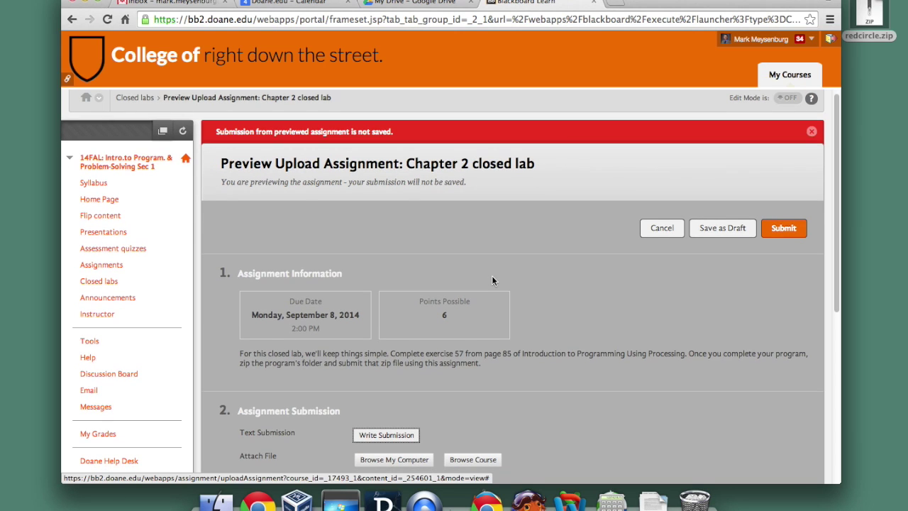
{"action": "scroll", "coordinate": [492, 280], "scroll_direction": "down", "scroll_amount": 5}
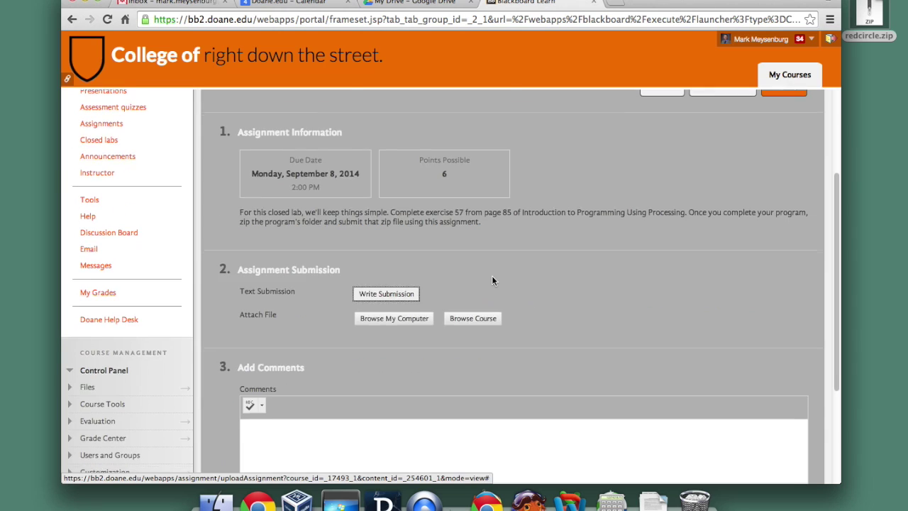
{"action": "scroll", "coordinate": [492, 281], "scroll_direction": "down", "scroll_amount": 2}
{"action": "scroll", "coordinate": [492, 280], "scroll_direction": "up", "scroll_amount": 8}
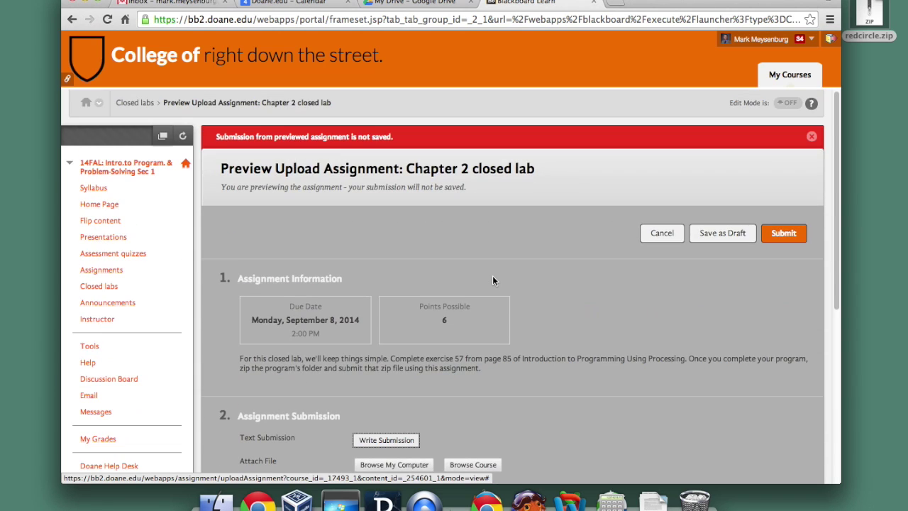
{"action": "scroll", "coordinate": [493, 281], "scroll_direction": "down", "scroll_amount": 3}
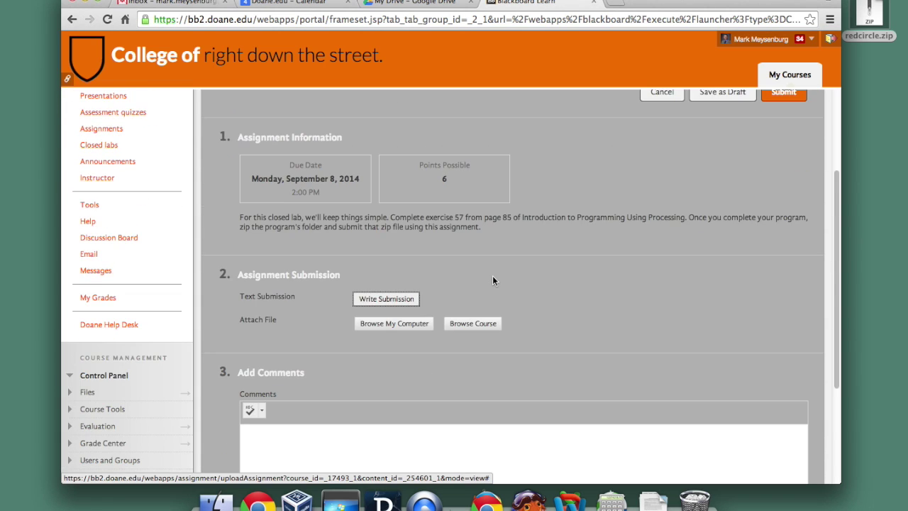
{"action": "scroll", "coordinate": [493, 280], "scroll_direction": "up", "scroll_amount": 3}
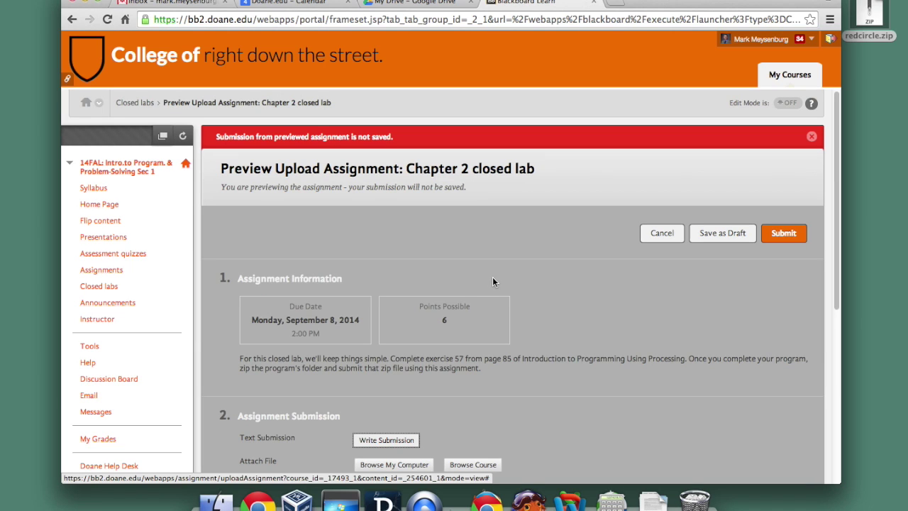